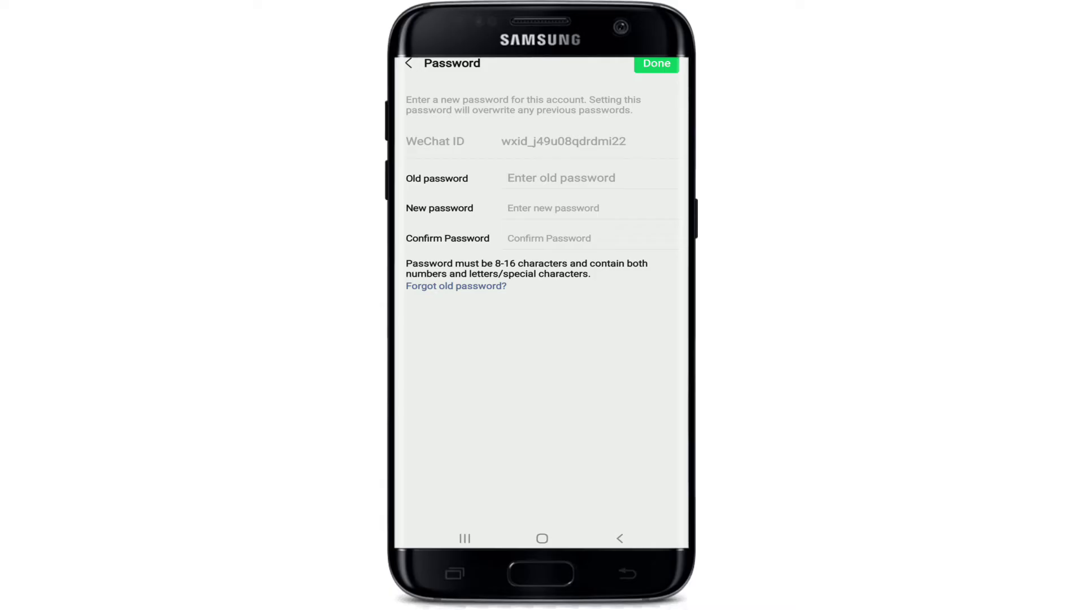
Step: From the Old password field, choose 'Forgot old password?' to get the SMS verification offer
{"action": "left_click", "coordinate": [561, 177]}
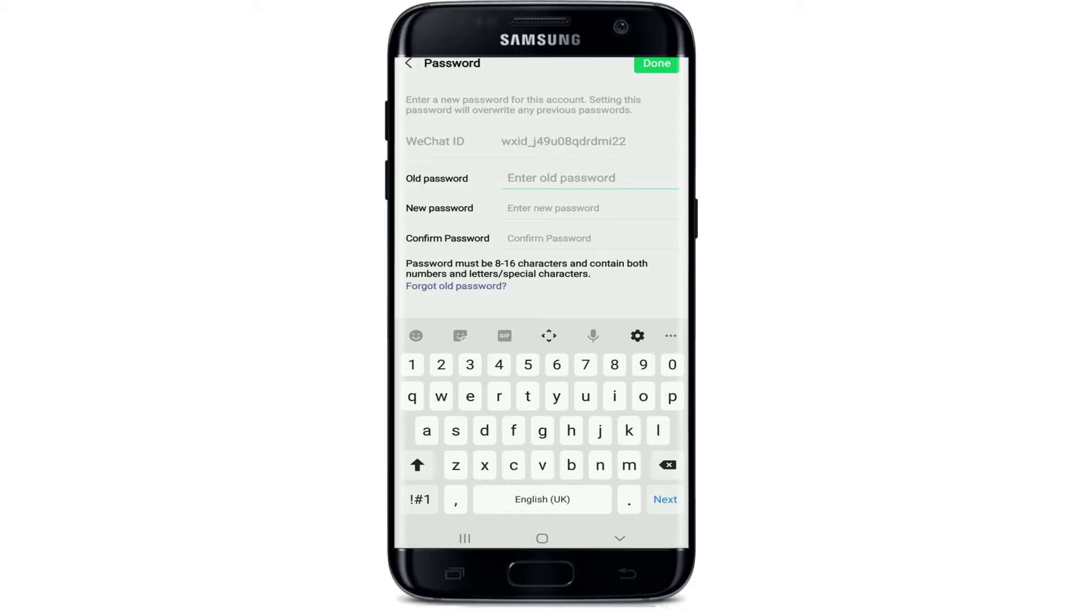
{"action": "left_click", "coordinate": [456, 285]}
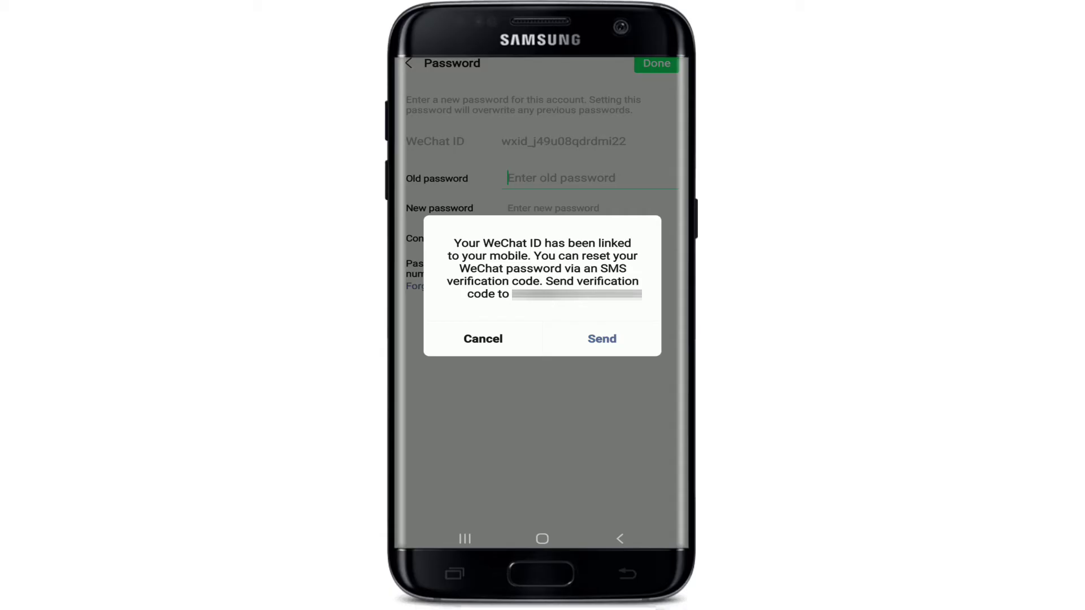
{"action": "left_click", "coordinate": [602, 338]}
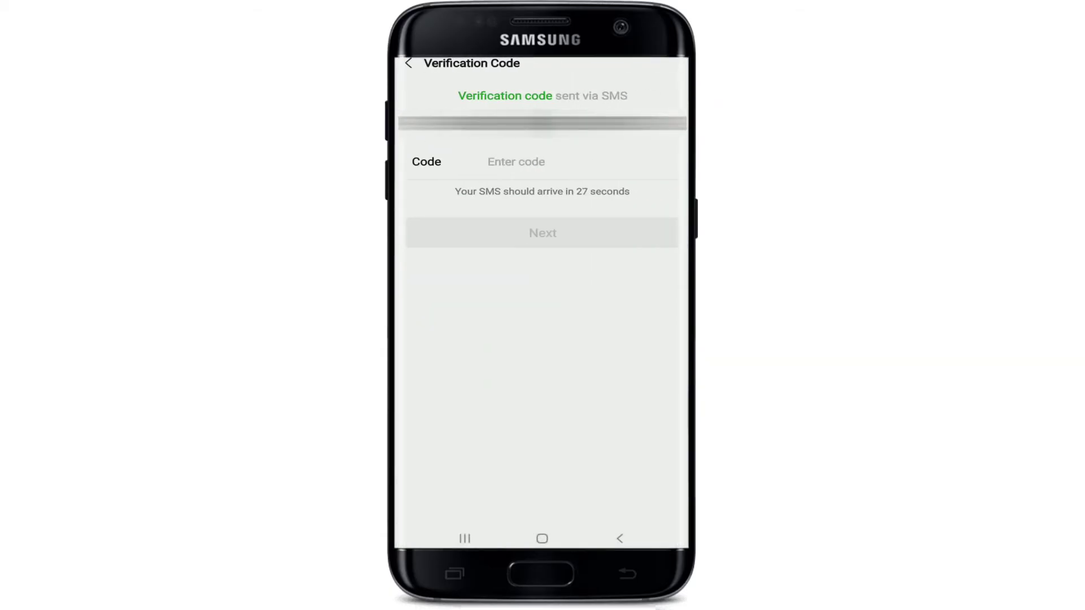
{"action": "left_click_drag", "start_coordinate": [542, 59], "coordinate": [542, 339]}
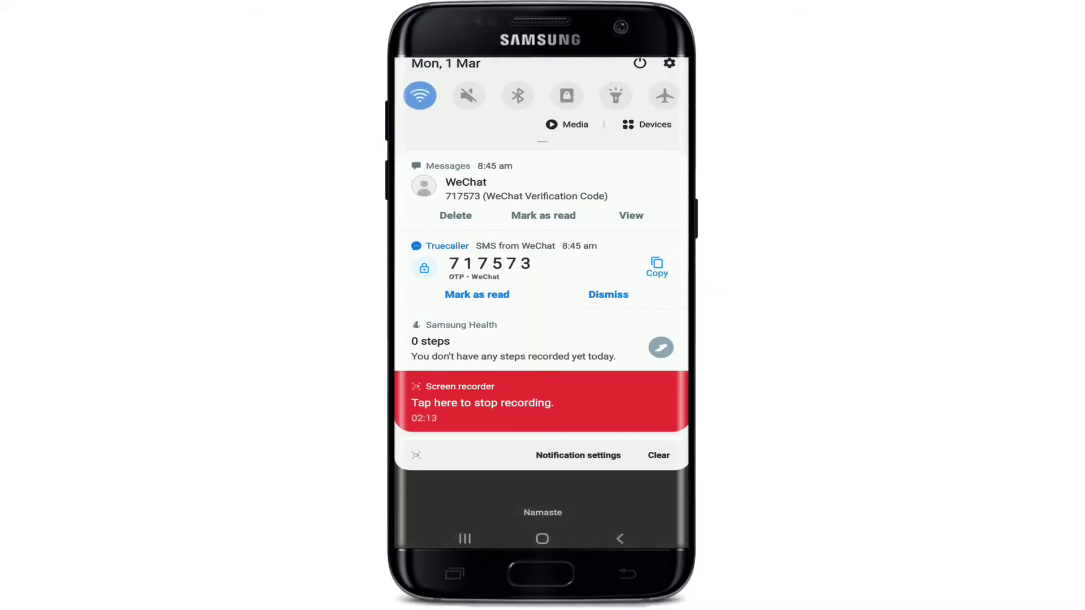
{"action": "left_click", "coordinate": [657, 268]}
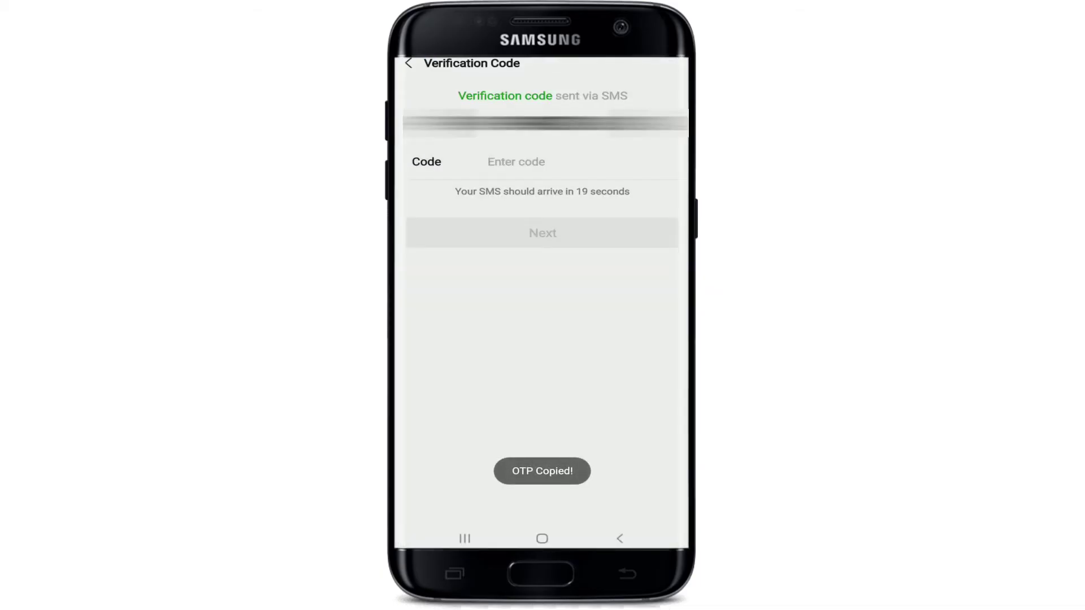
{"action": "left_click", "coordinate": [516, 162]}
{"action": "left_click", "coordinate": [542, 232]}
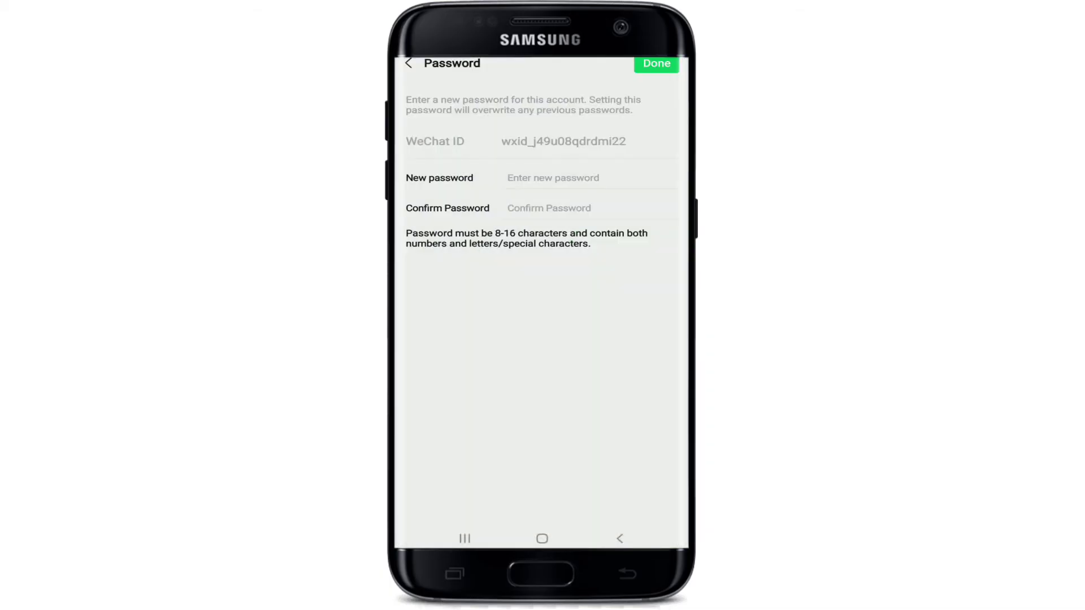
Step: Enter the new password in the New password field and move on to confirming it
{"action": "left_click", "coordinate": [576, 176]}
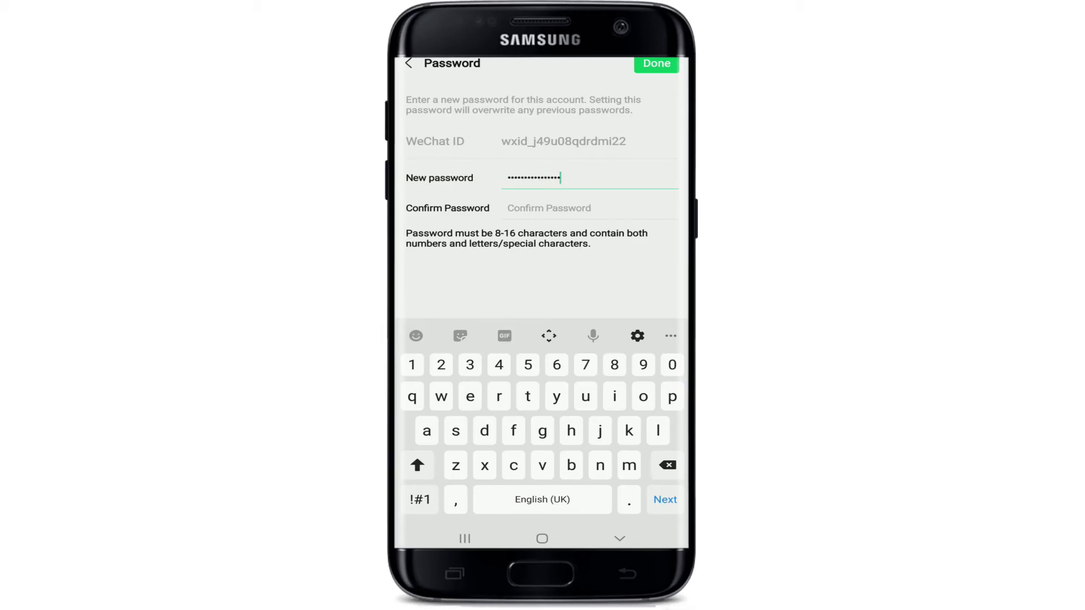
{"action": "left_click", "coordinate": [665, 499]}
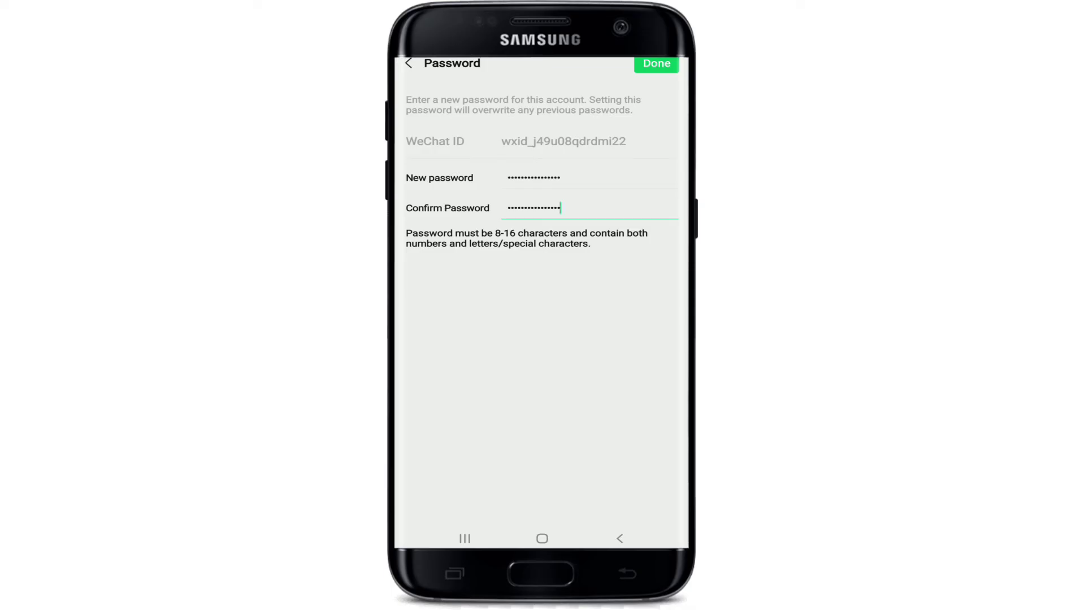
Step: Save the new password, bringing up the confirmation to log in with mobile number and password
{"action": "left_click", "coordinate": [657, 63]}
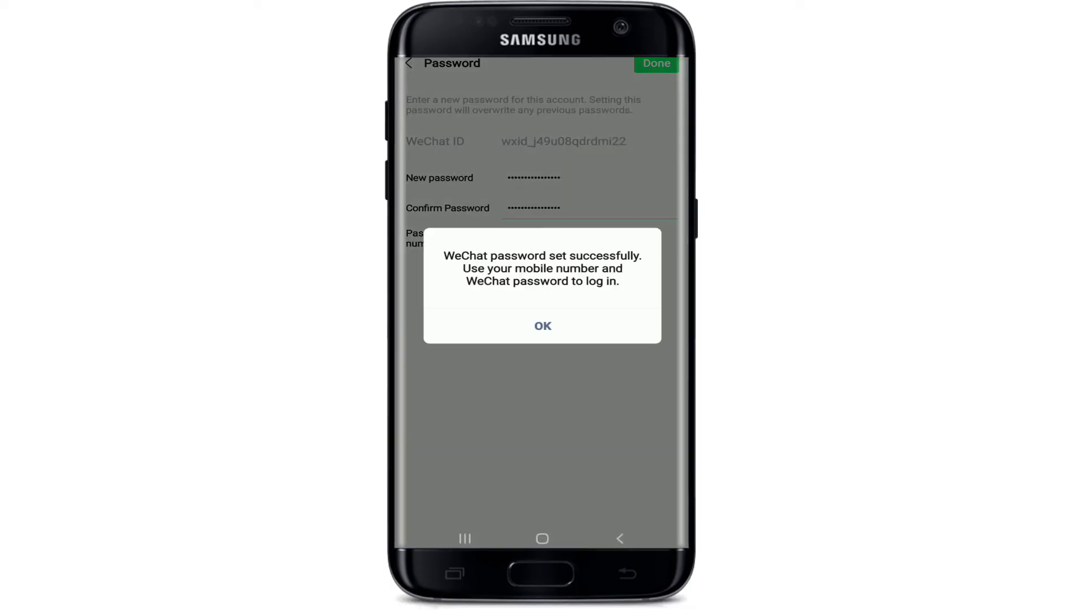